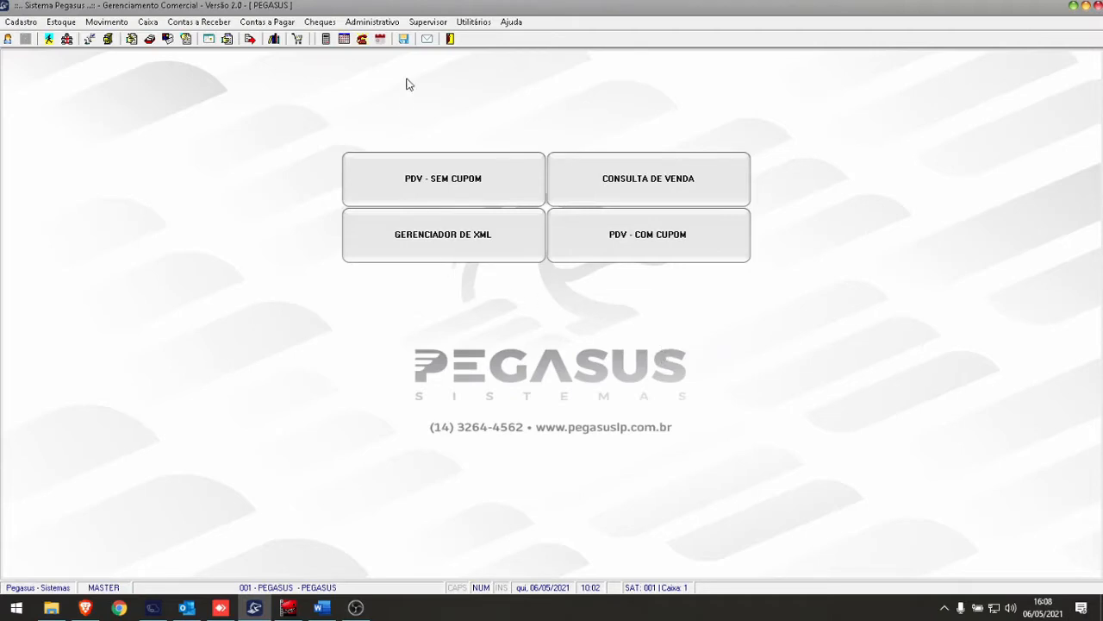
Start a new record in the user registration with TESTE as both the user login and the name.
left_click(425, 24)
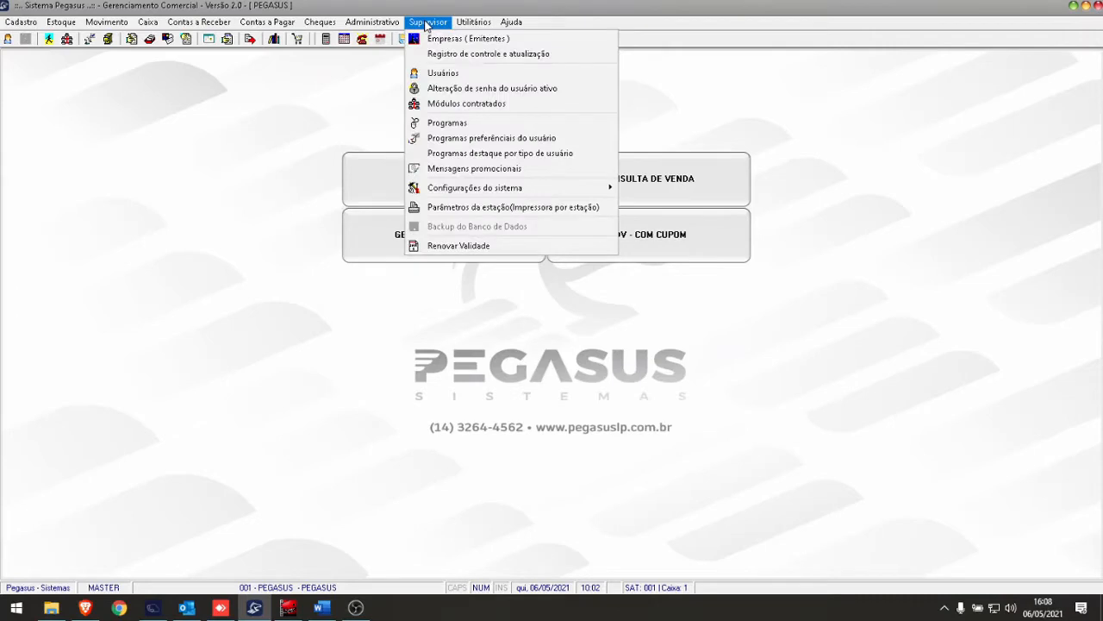
left_click(432, 79)
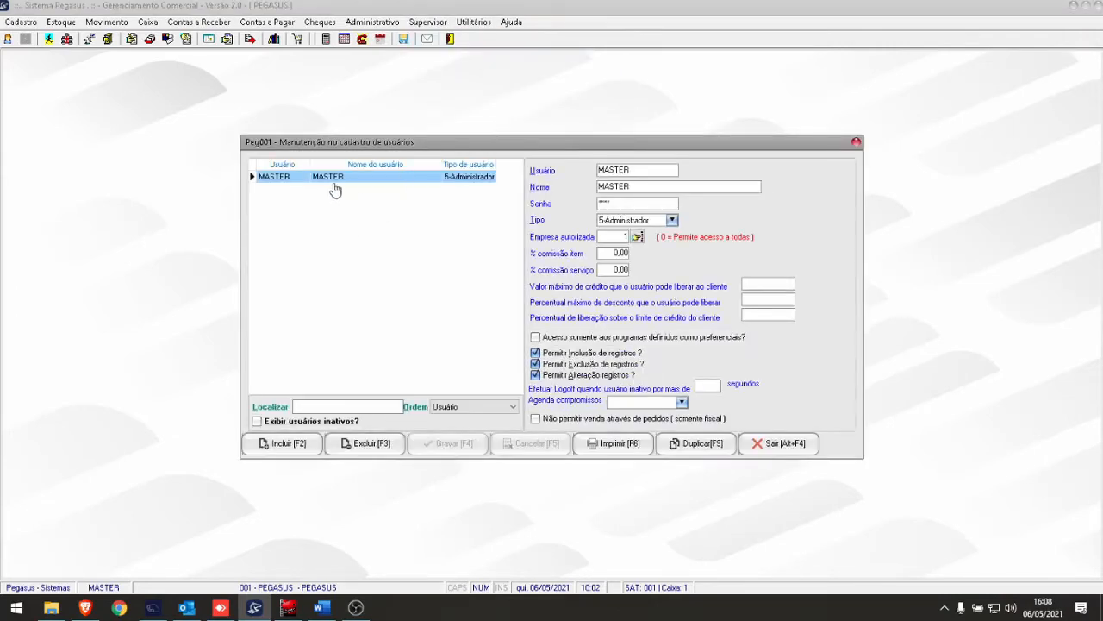
left_click(284, 444)
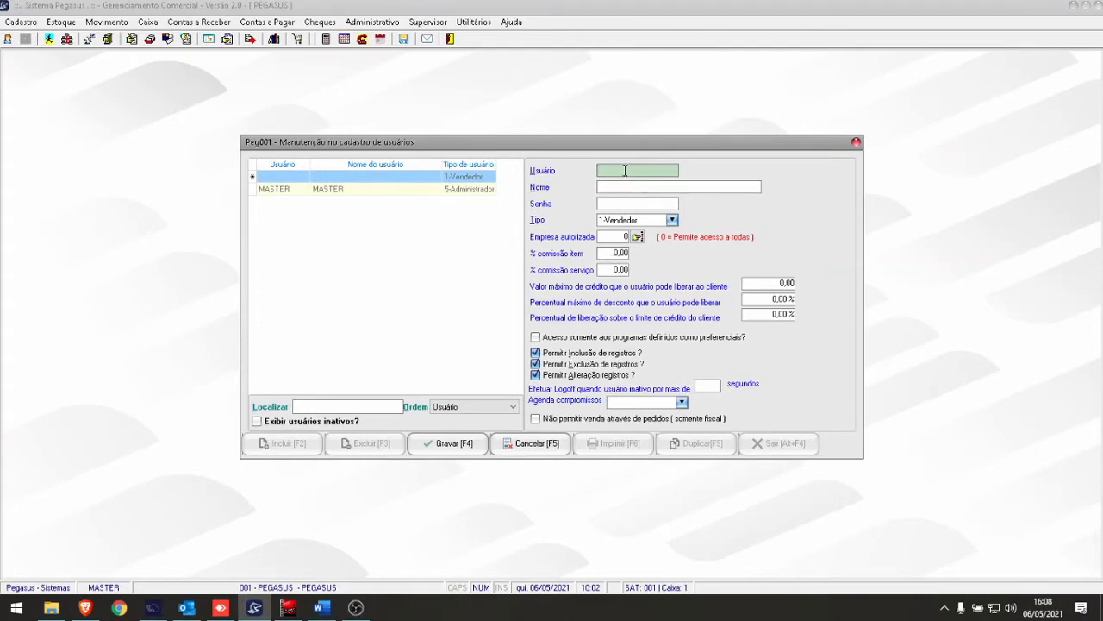
type("TESTE")
left_click(616, 187)
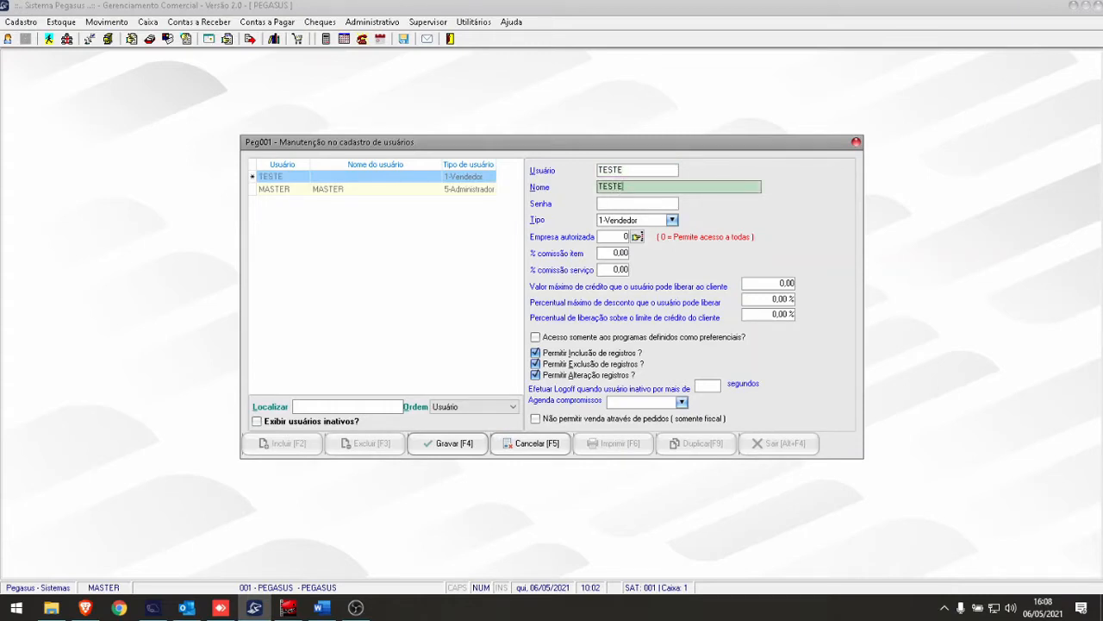
left_click(653, 170)
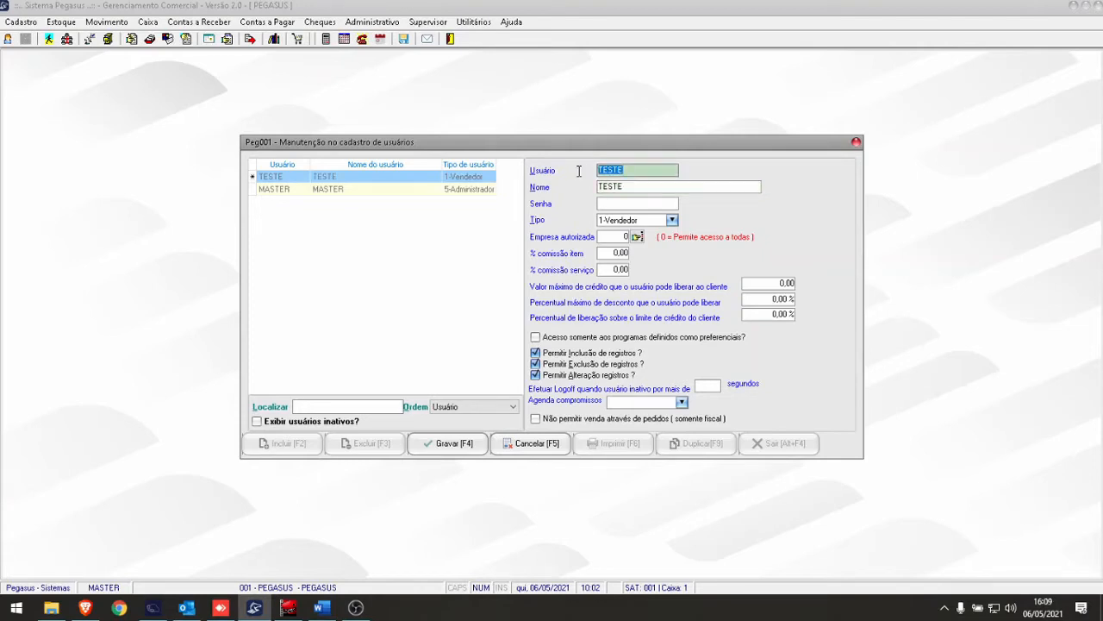
left_click(640, 185)
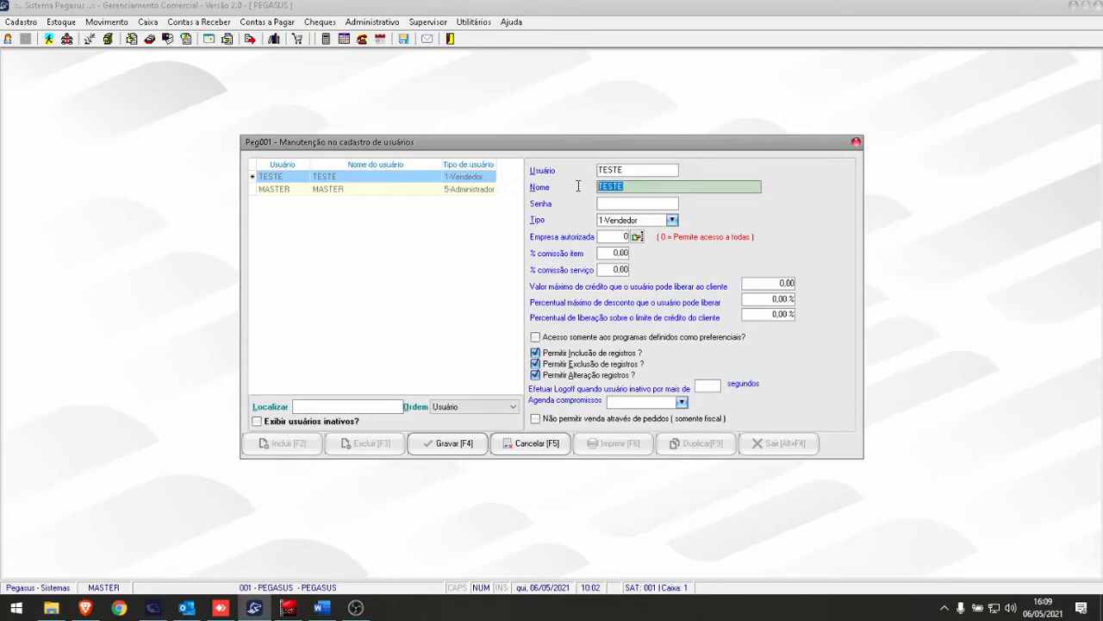
Enter the account password for the new user and set the user type to 1-Vendedor.
left_click(632, 202)
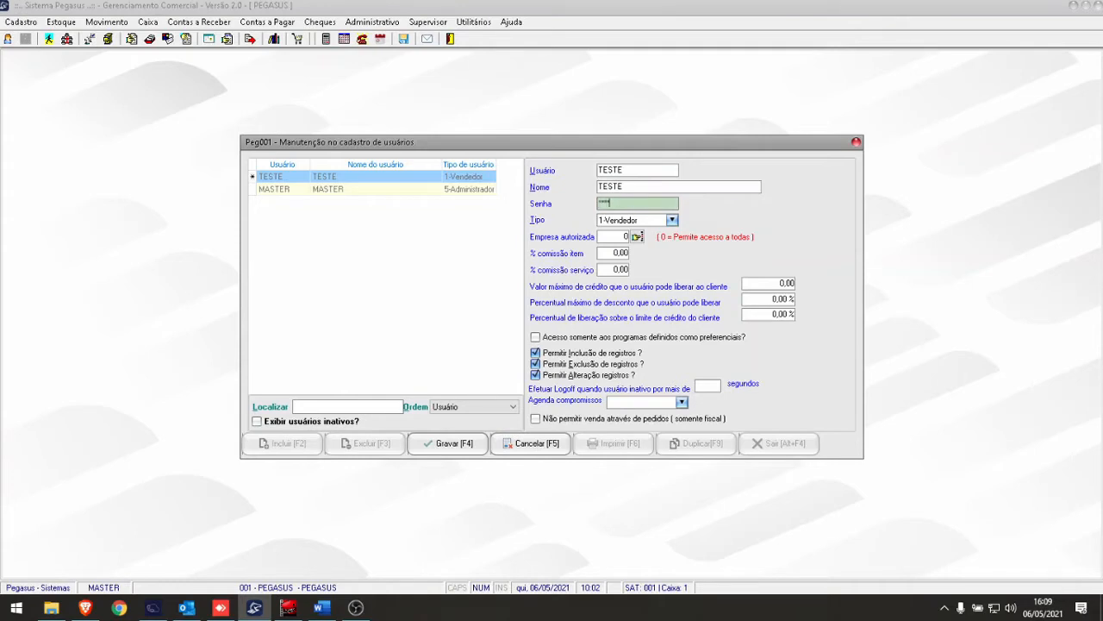
left_click(673, 219)
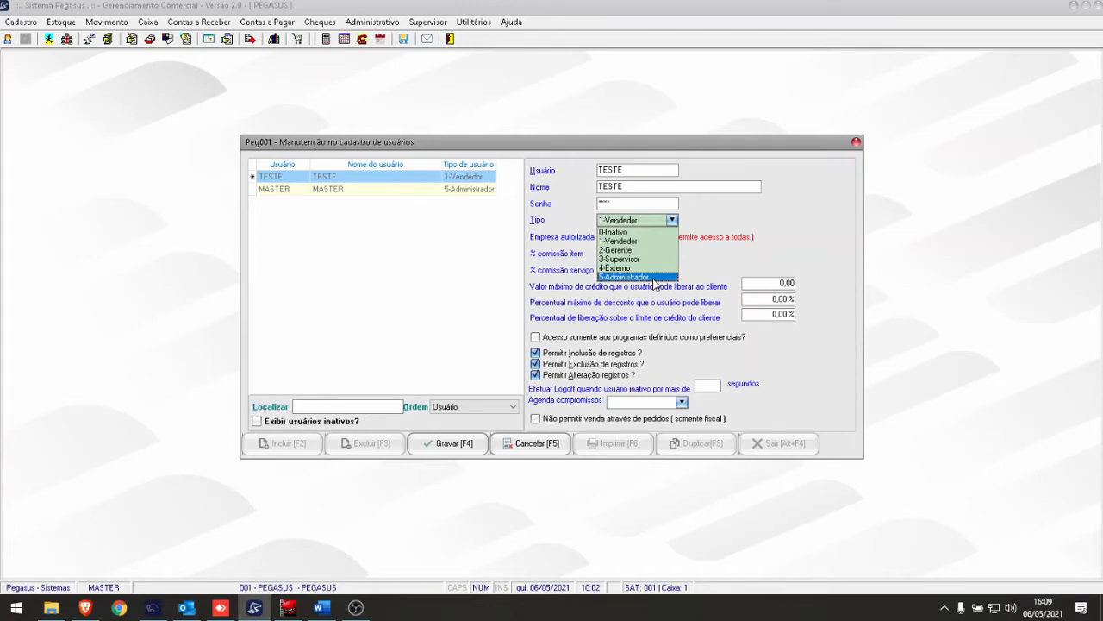
left_click(625, 241)
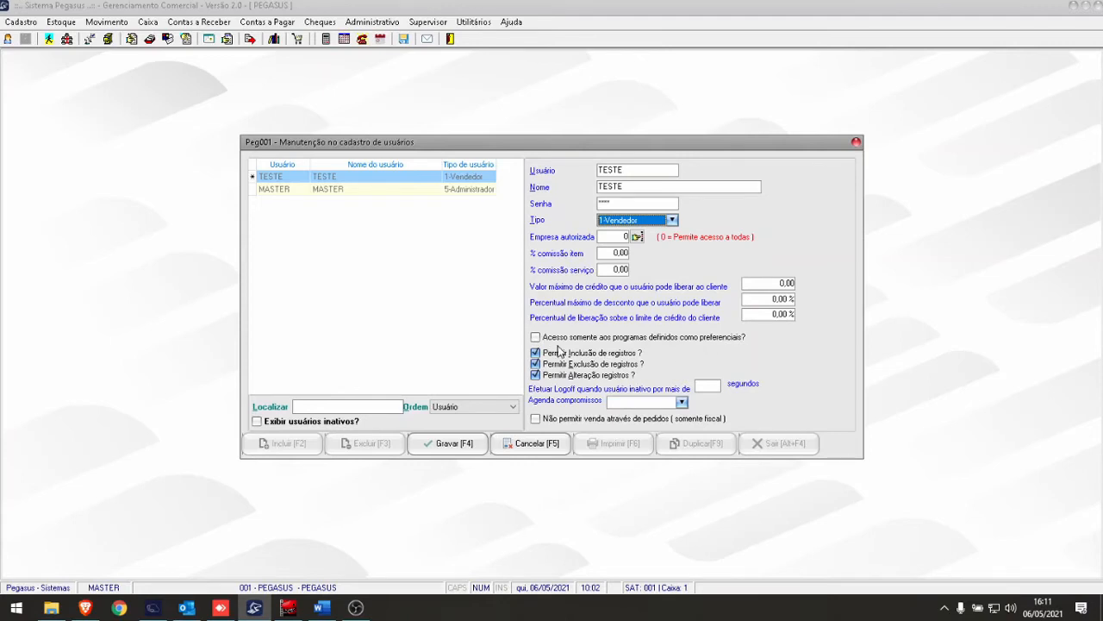
Restrict the new user's access to programs defined as preferential, then save the record and close the user registration.
left_click(535, 364)
left_click(537, 337)
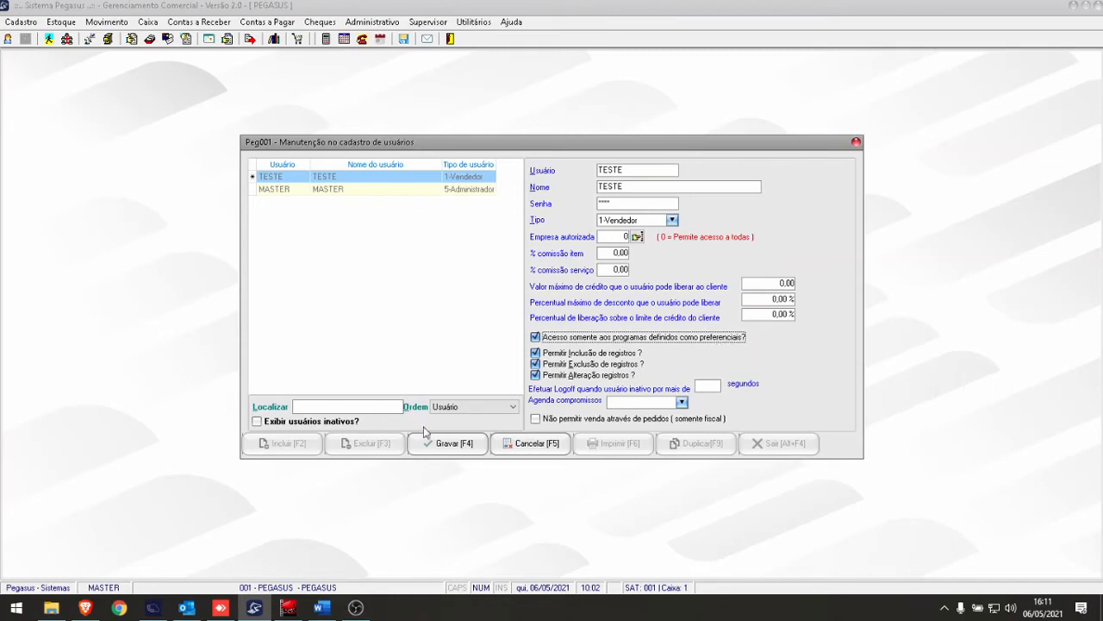
left_click(450, 445)
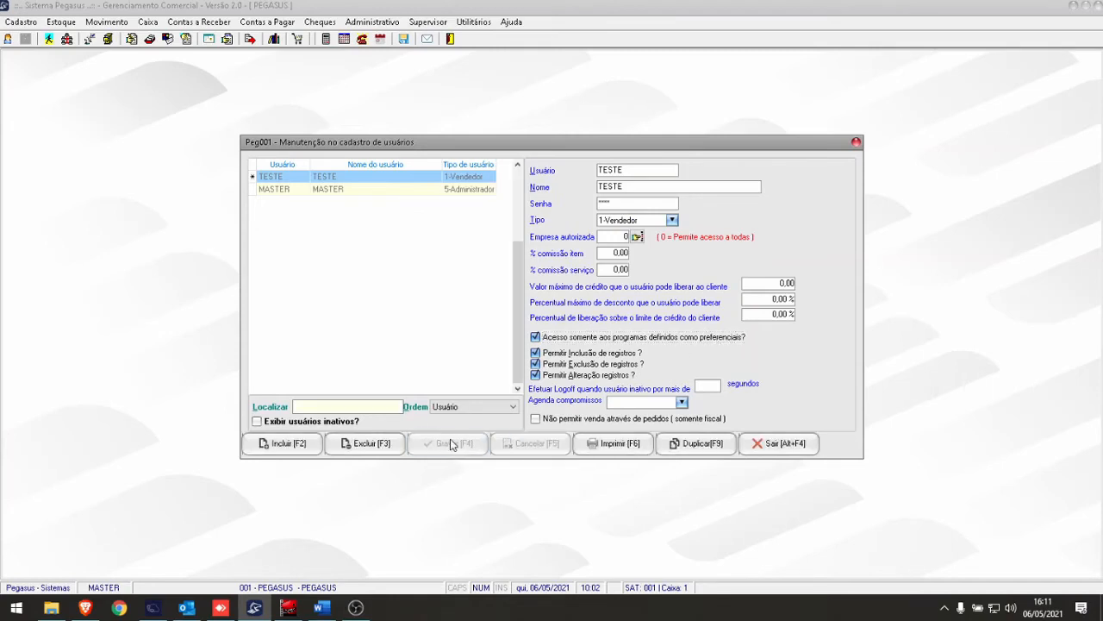
left_click(766, 443)
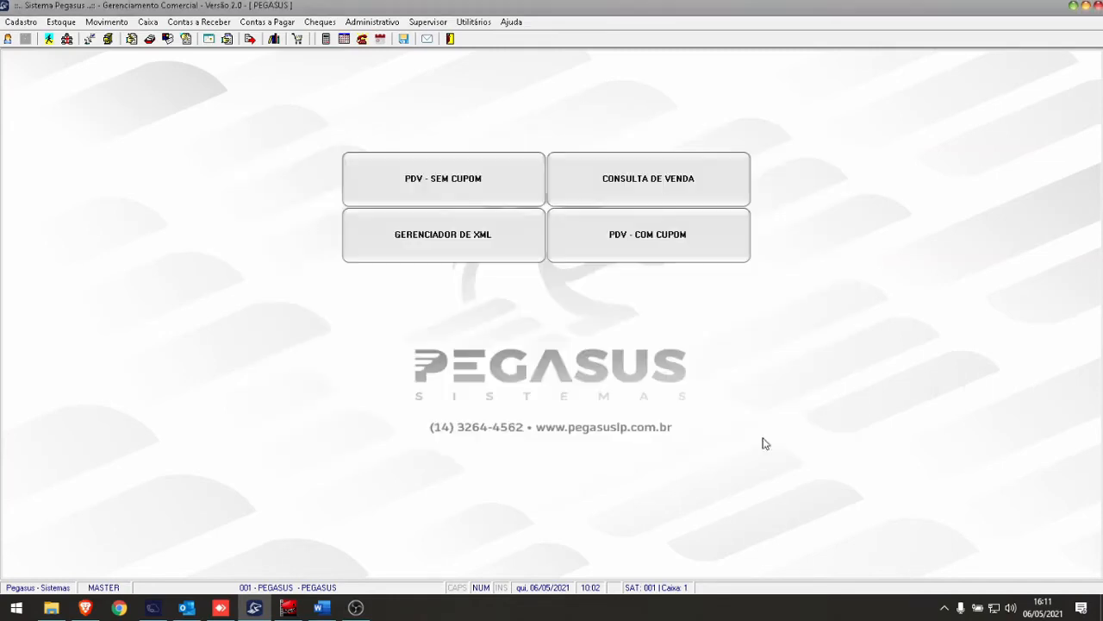
Open the users' preferential programs screen and choose user TESTE.
left_click(429, 22)
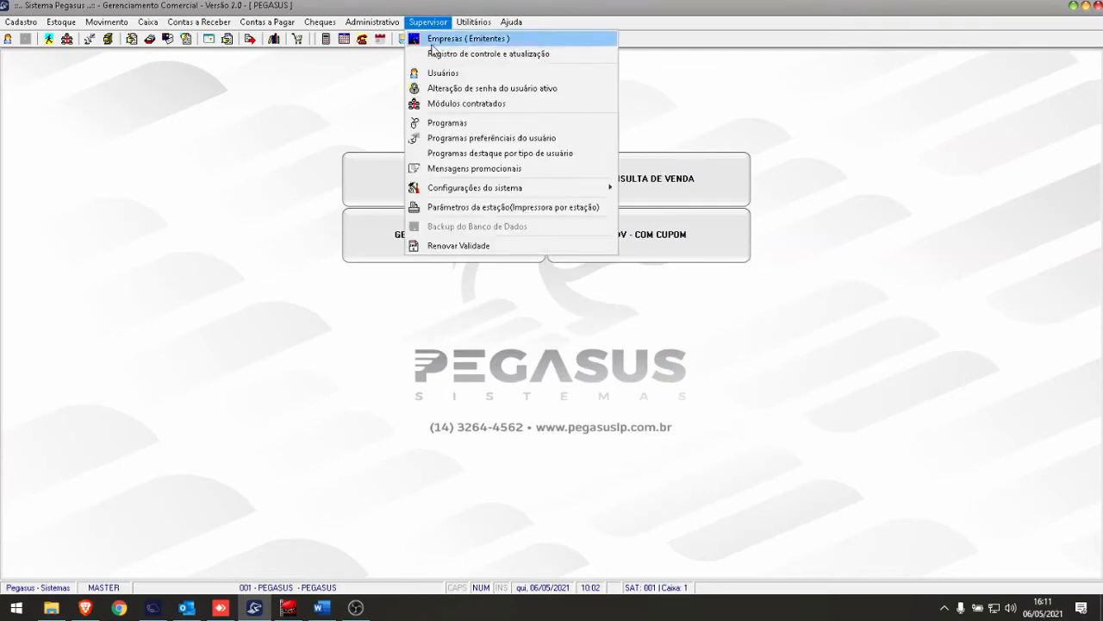
left_click(496, 138)
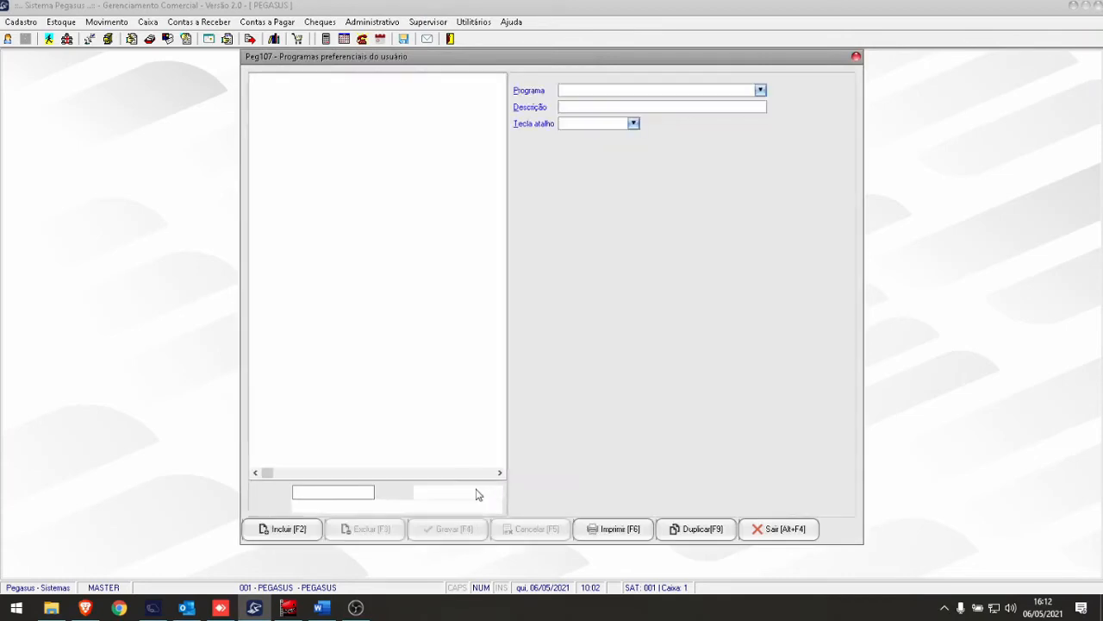
left_click(496, 507)
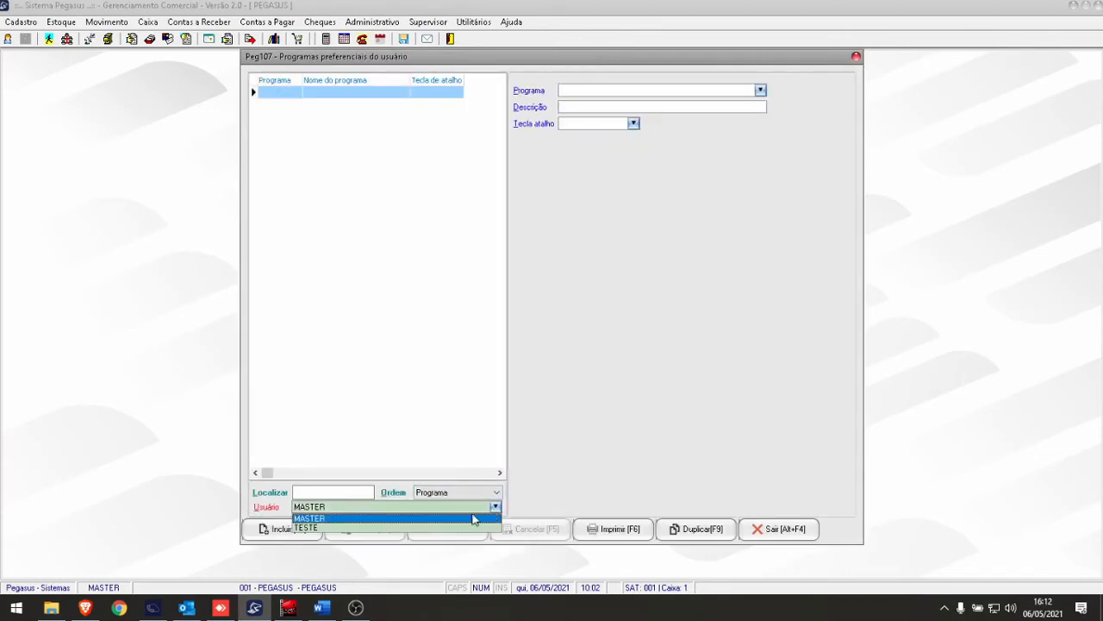
left_click(318, 527)
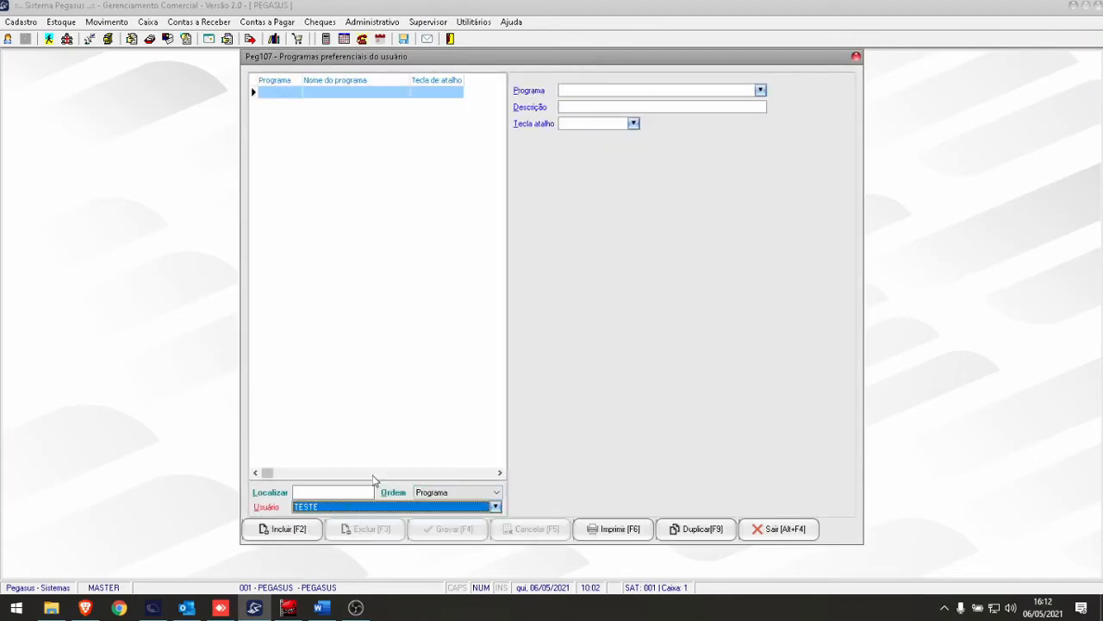
Add program Peg001 (Manutenção no cadastro de usuários) to the user's preferential programs, save it and close the screen.
left_click(281, 529)
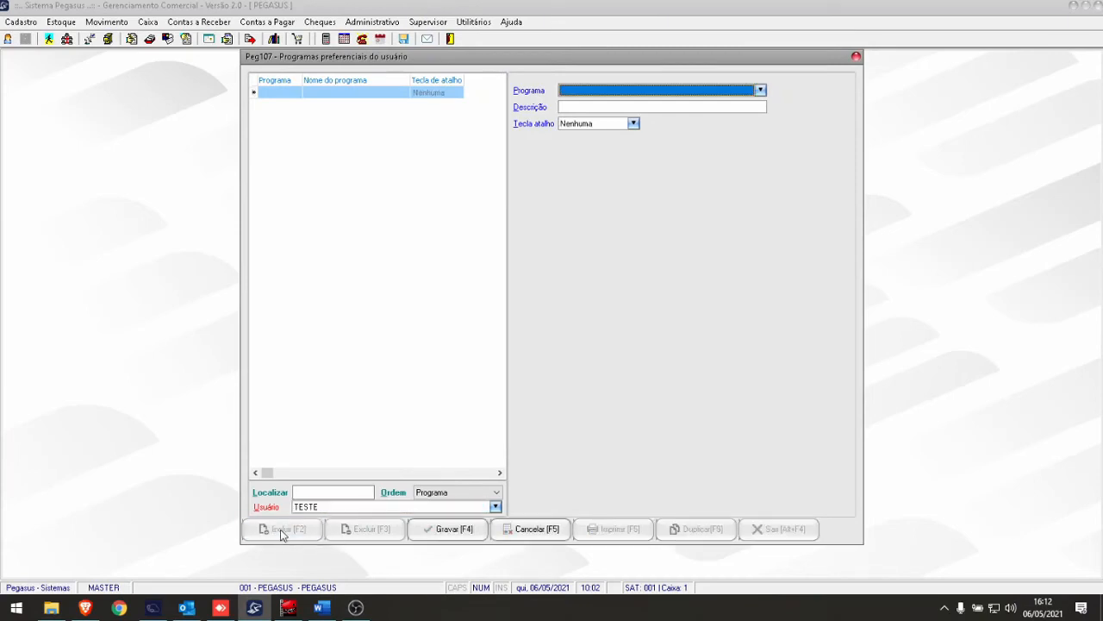
left_click(760, 90)
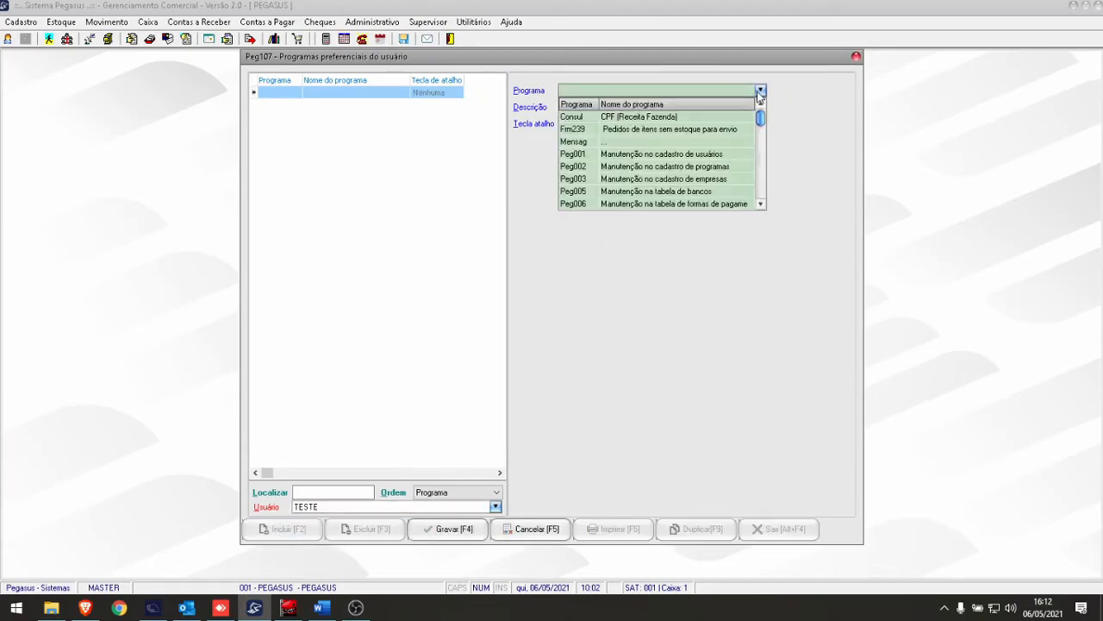
left_click(662, 156)
left_click(586, 106)
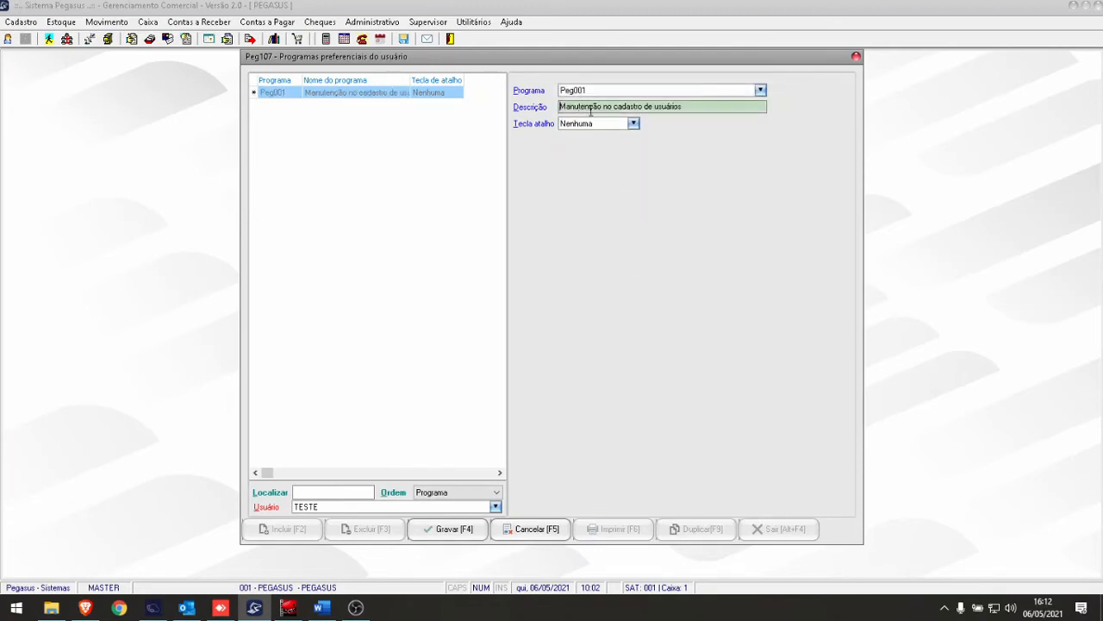
left_click(448, 529)
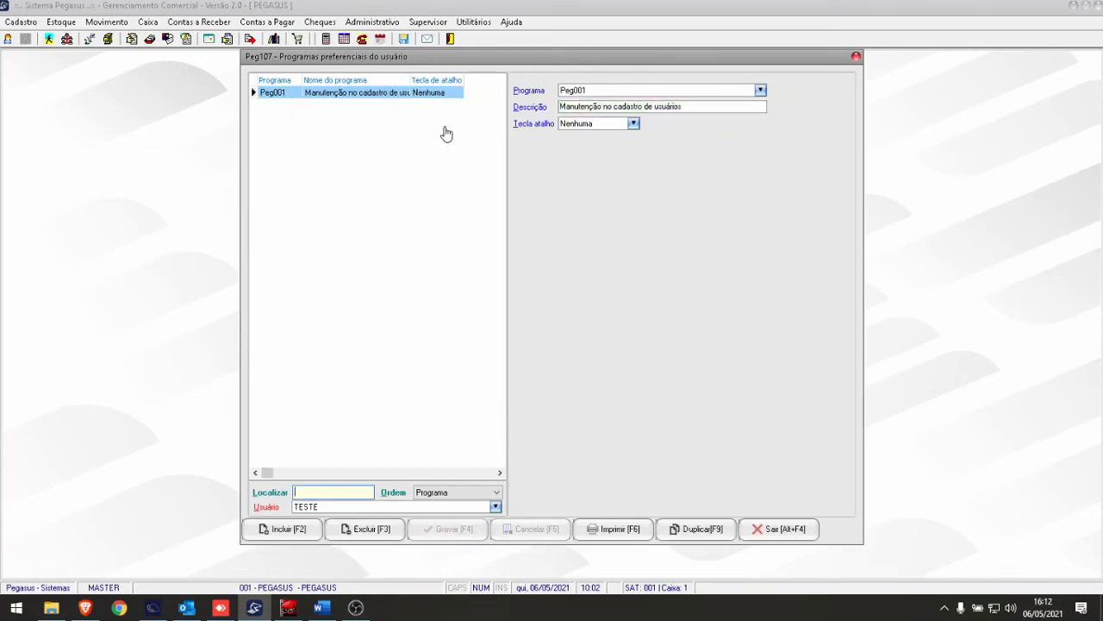
left_click(781, 528)
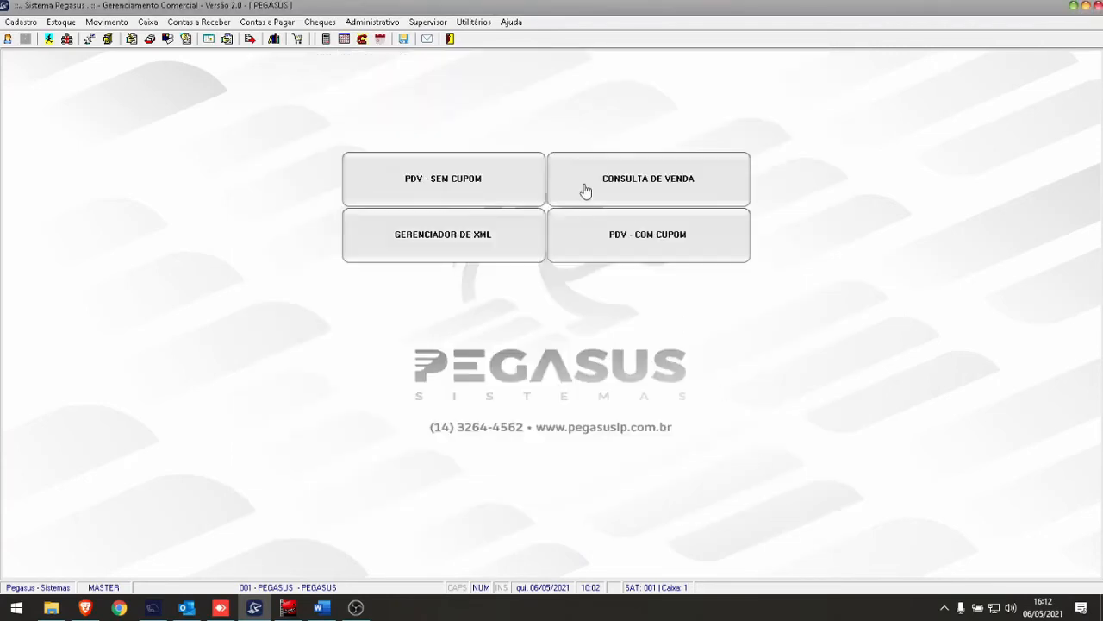
left_click(429, 22)
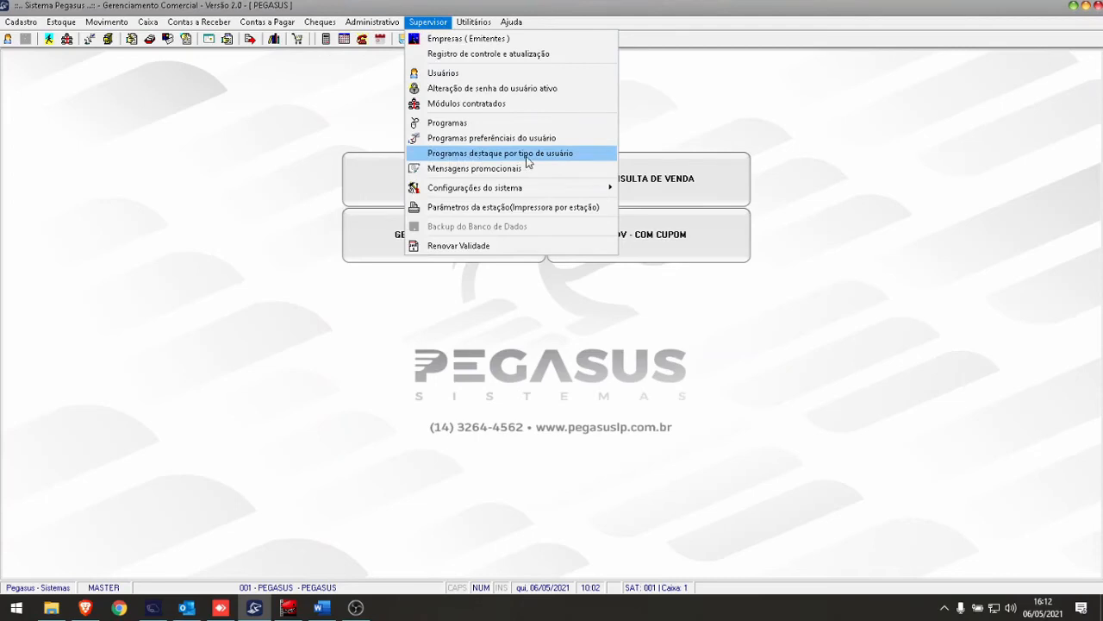
left_click(530, 303)
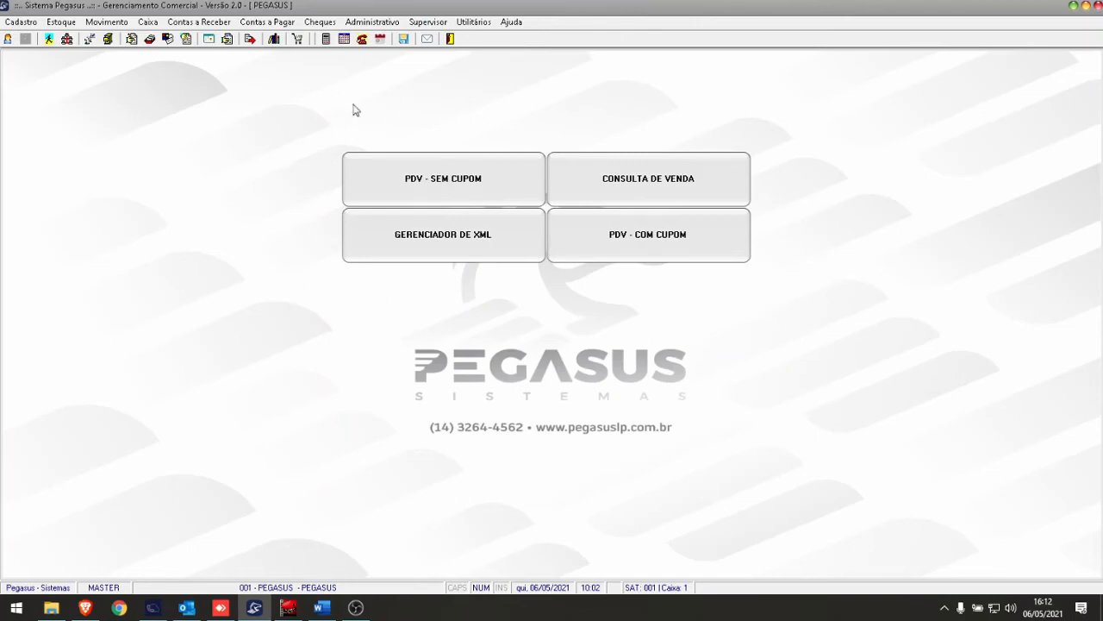
In the highlighted programs by user type, assign the PDV - SEM CUPOM entry to 1-Vendedor, save it and close the screen.
left_click(426, 25)
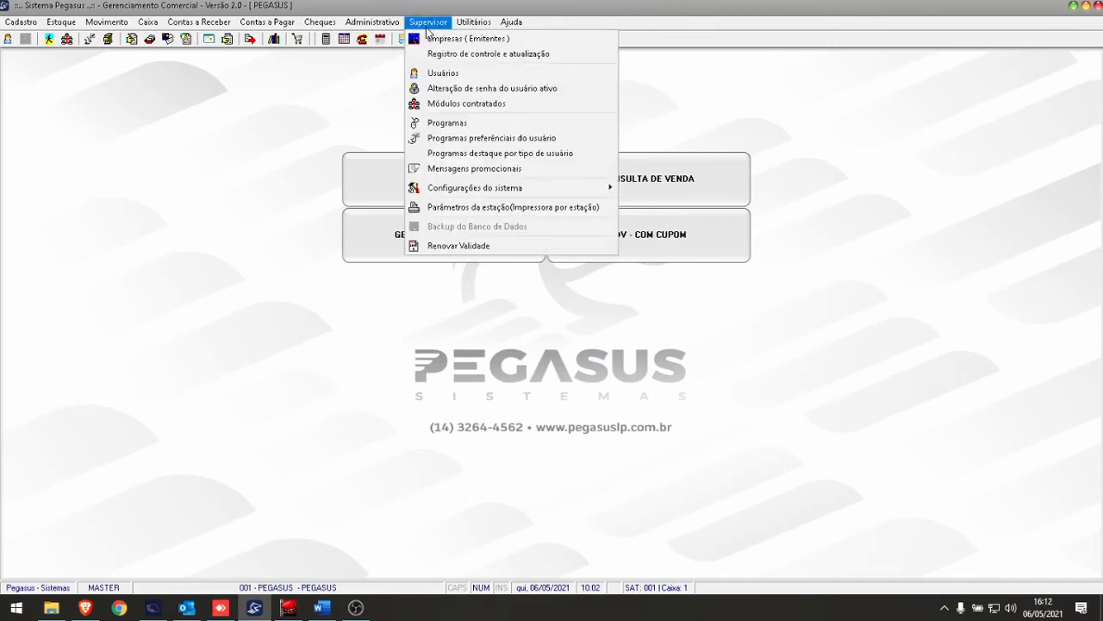
left_click(476, 157)
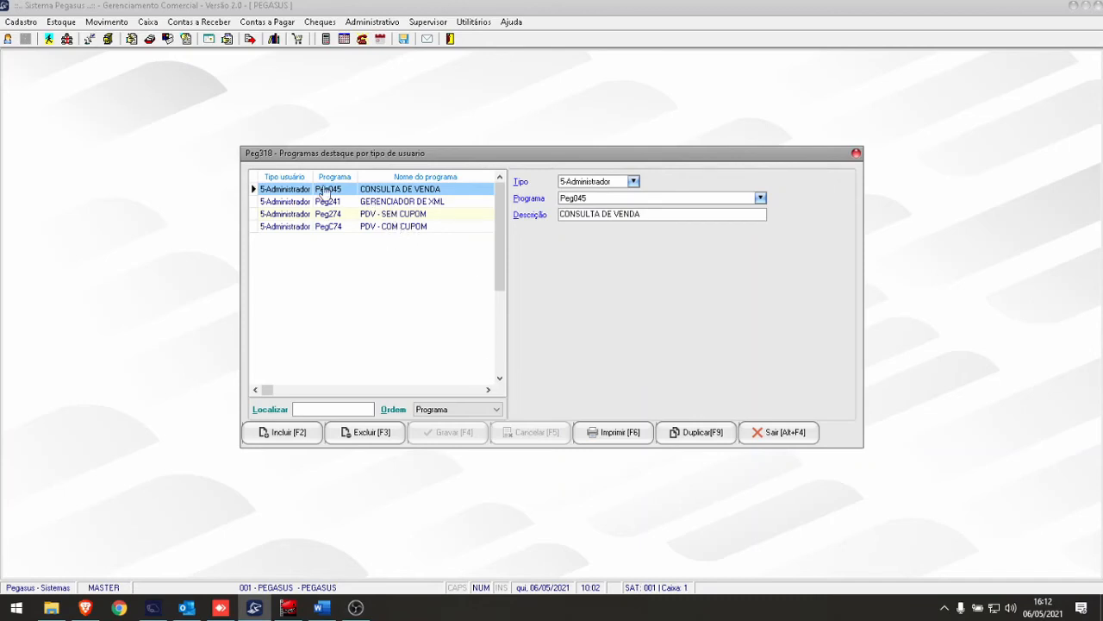
left_click(385, 215)
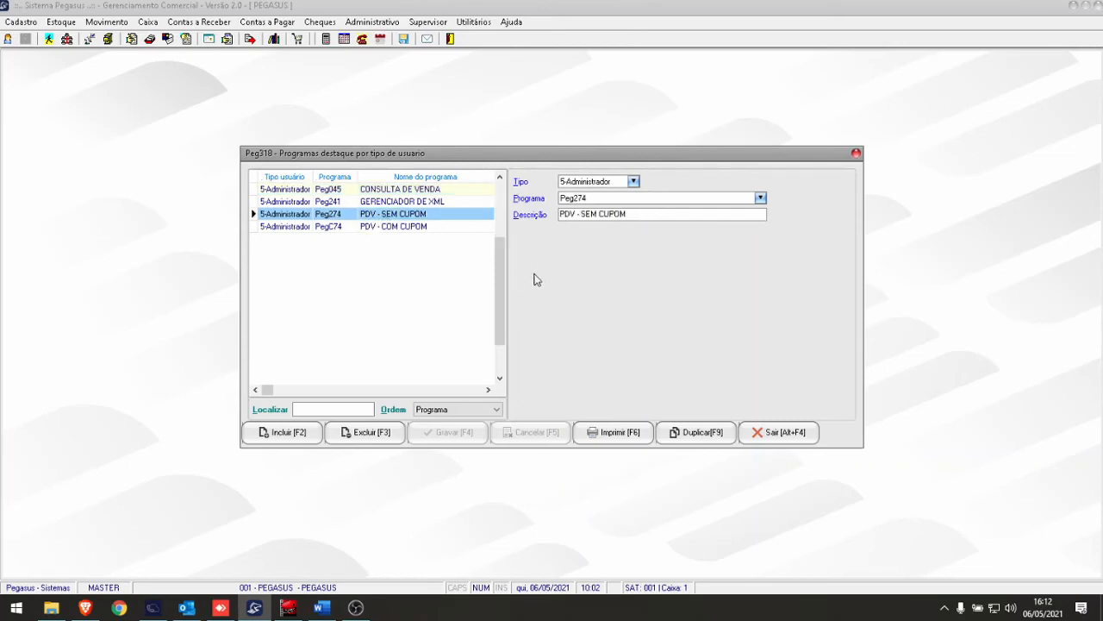
left_click(634, 181)
left_click(595, 194)
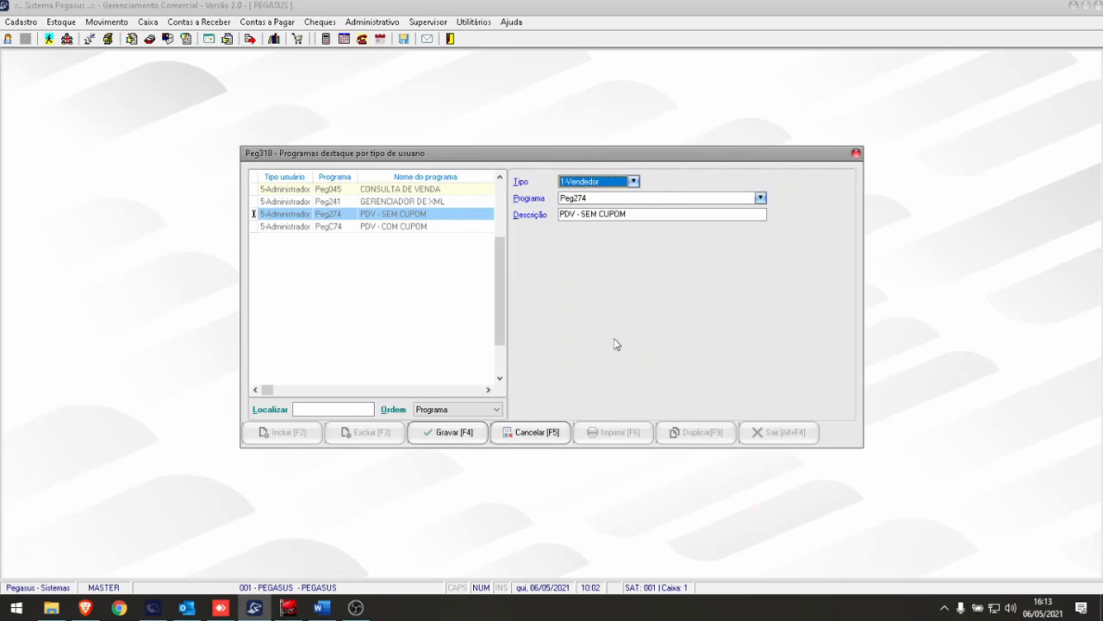
left_click(437, 432)
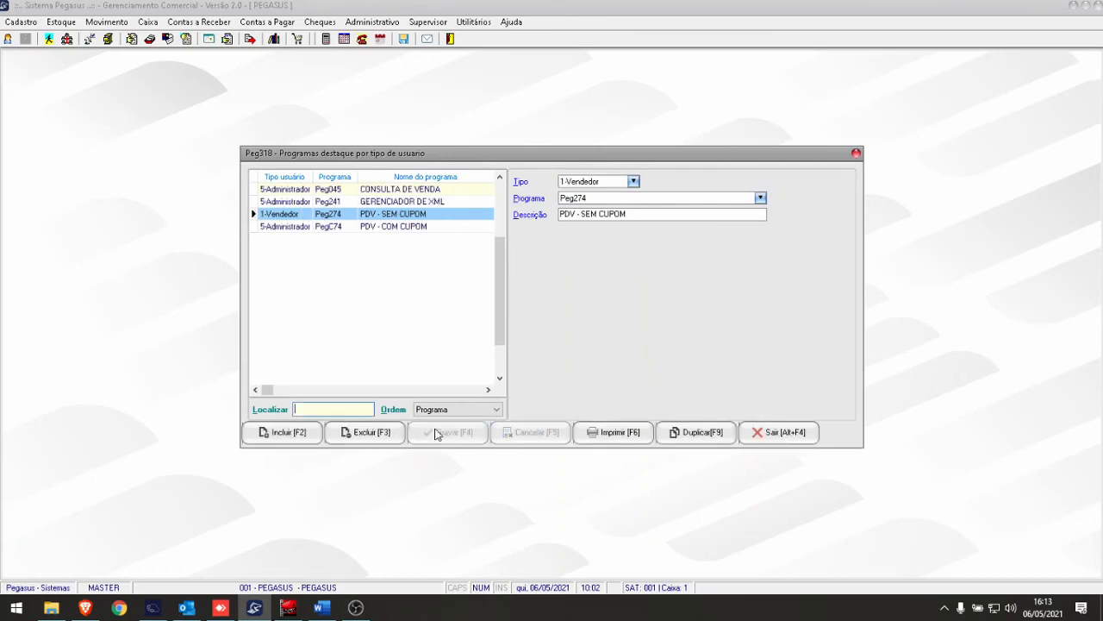
left_click(784, 432)
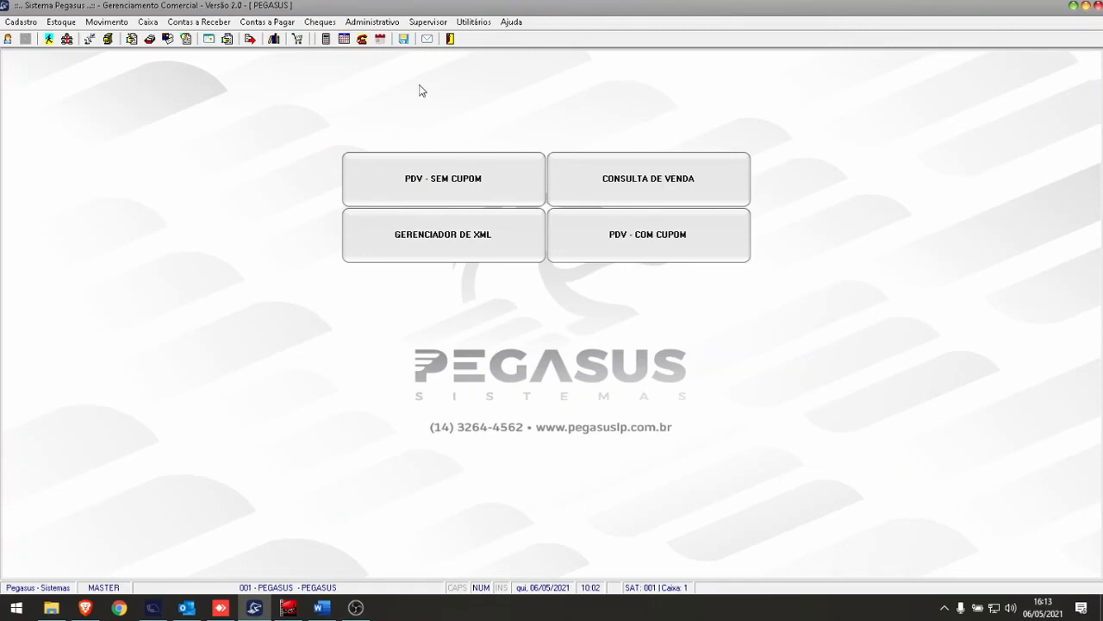
Reopen the user registration and display the record of user TESTE.
left_click(429, 22)
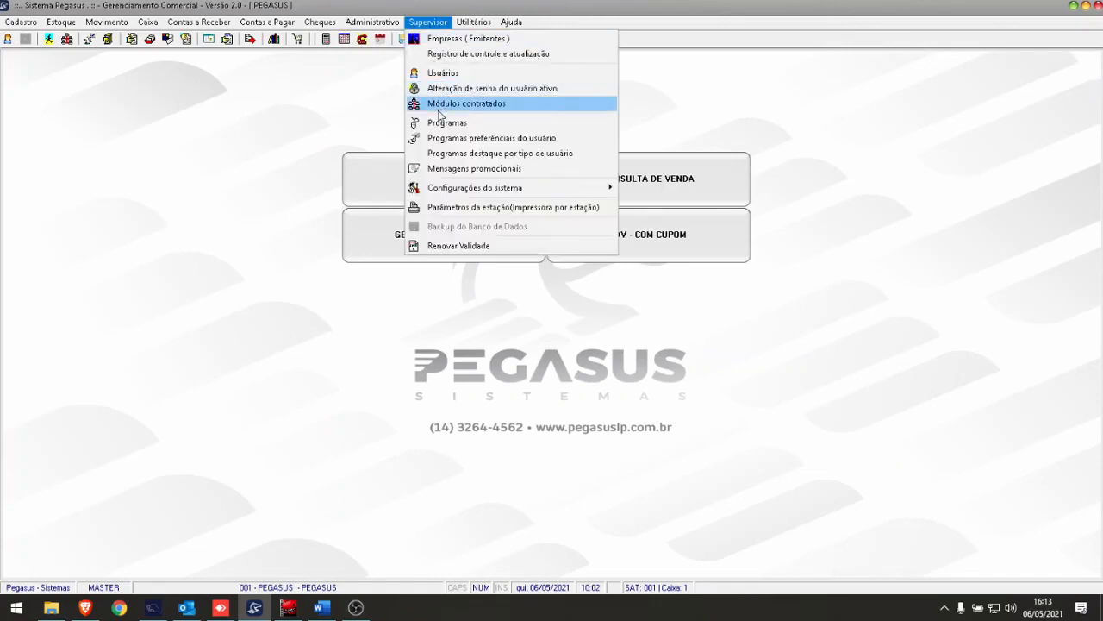
left_click(443, 73)
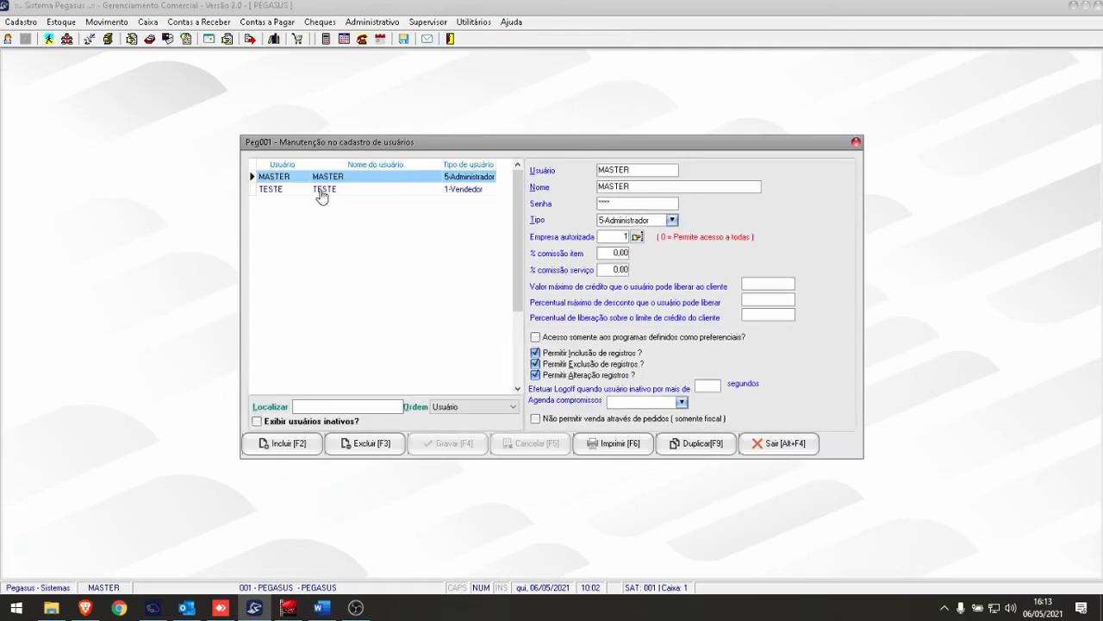
left_click(324, 190)
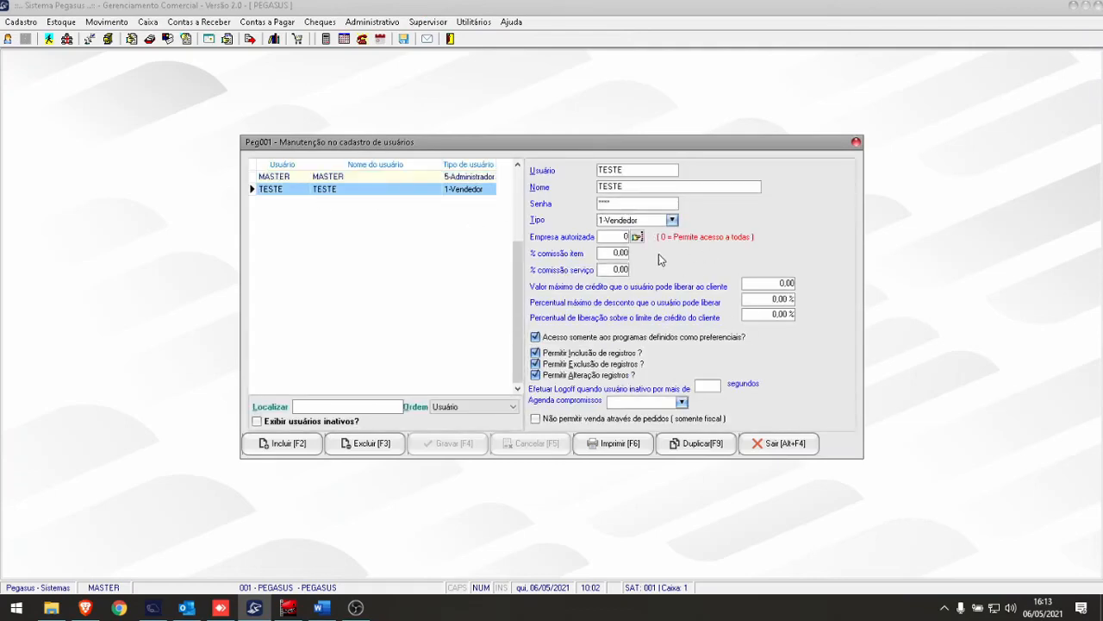